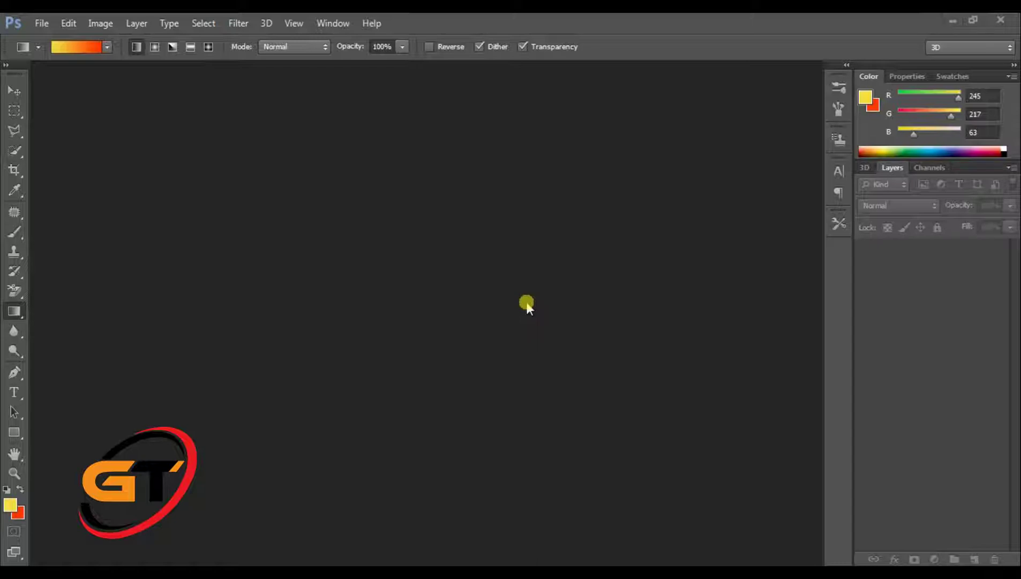
Dismiss the Open dialog and create a new 8 × 5 in, 300 ppi white document.
double_click(433, 332)
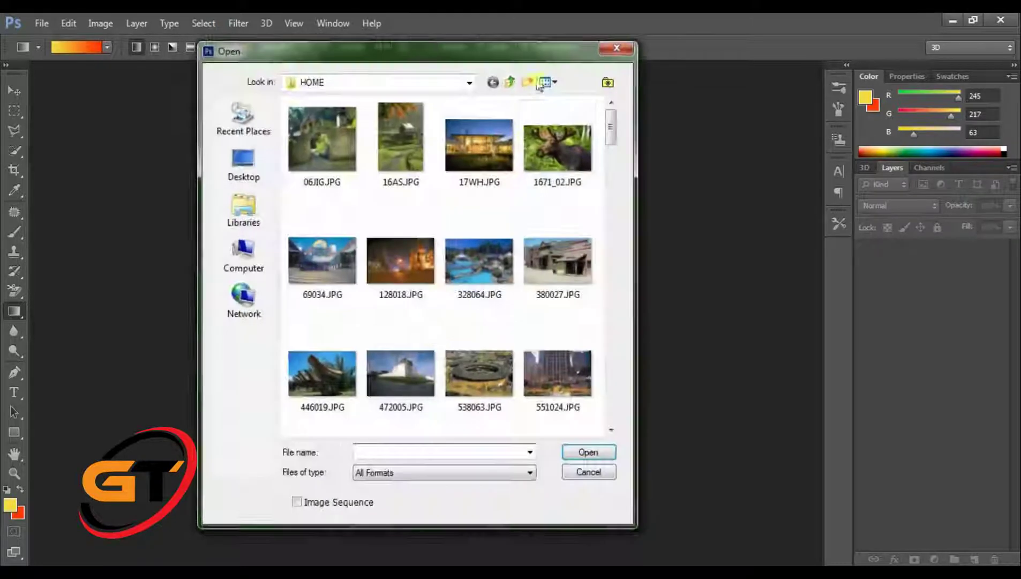
click(616, 49)
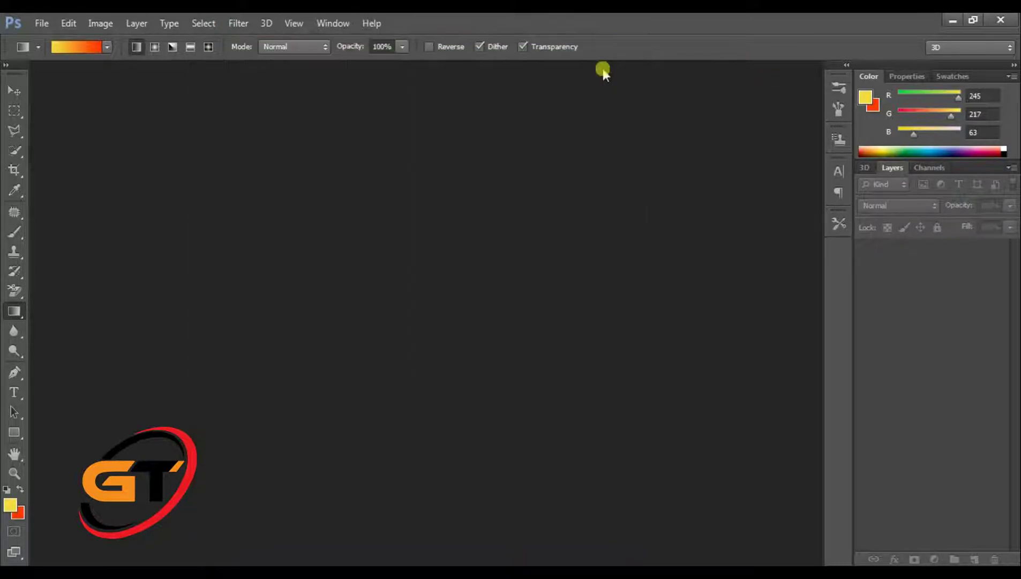
click(43, 24)
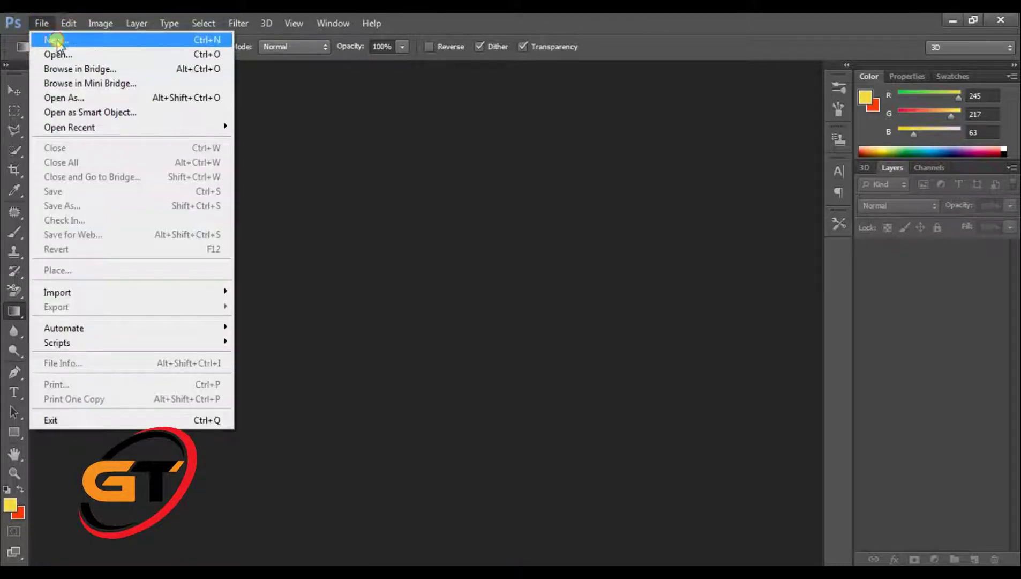
click(45, 38)
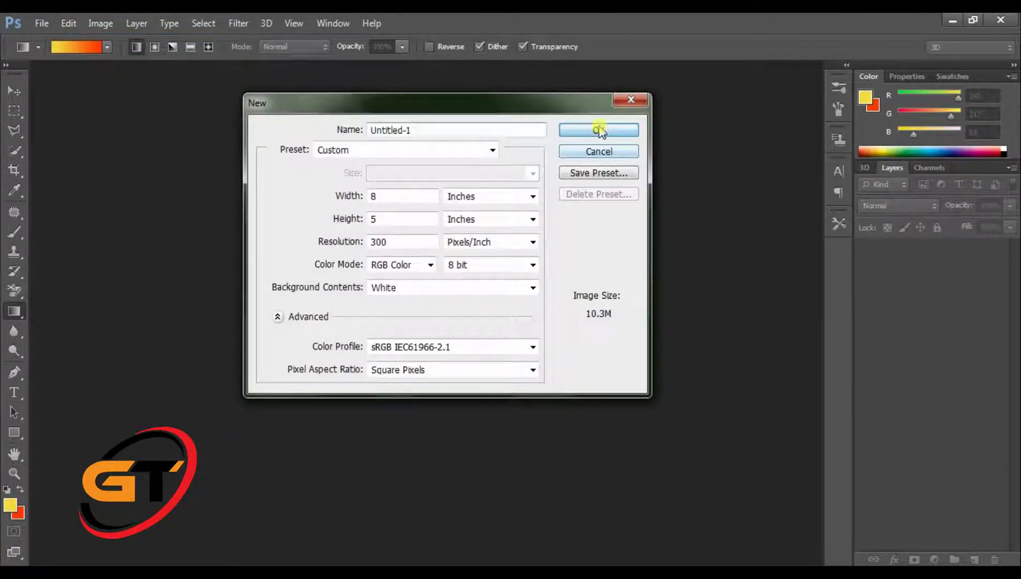
click(598, 130)
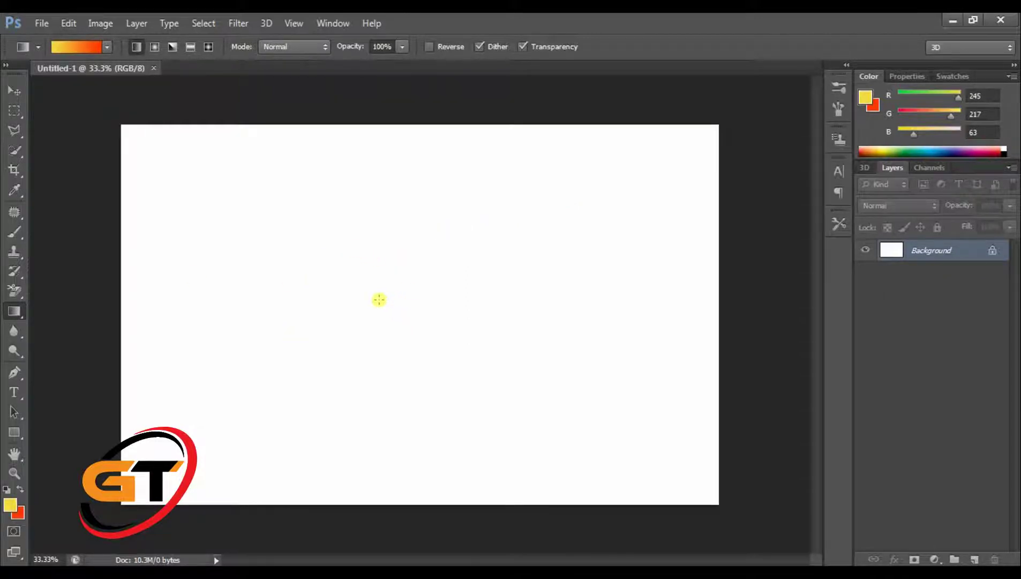
Keep the yellow foreground, paint with a 700 px hard round brush, then undo the strokes.
click(11, 505)
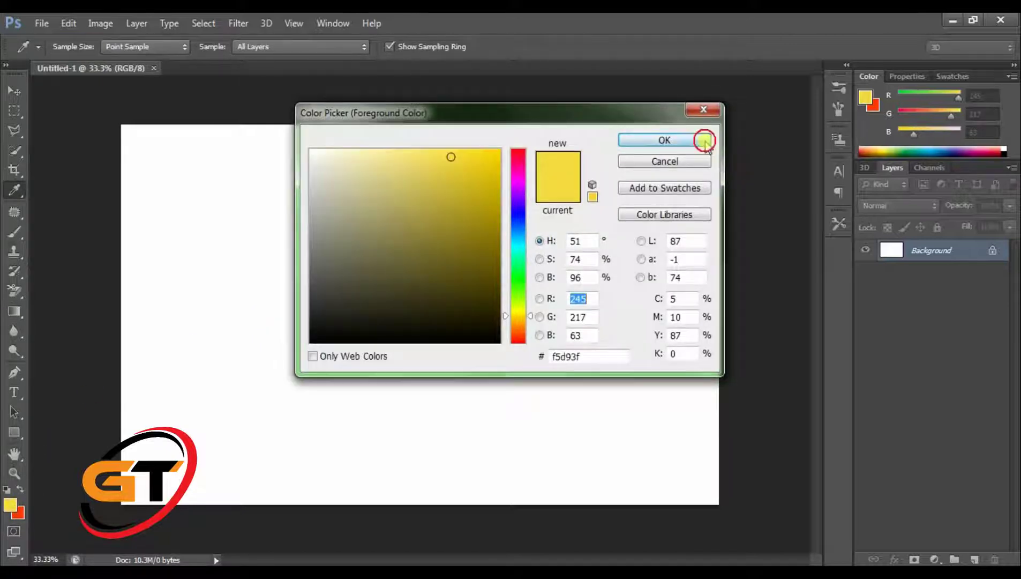
click(705, 141)
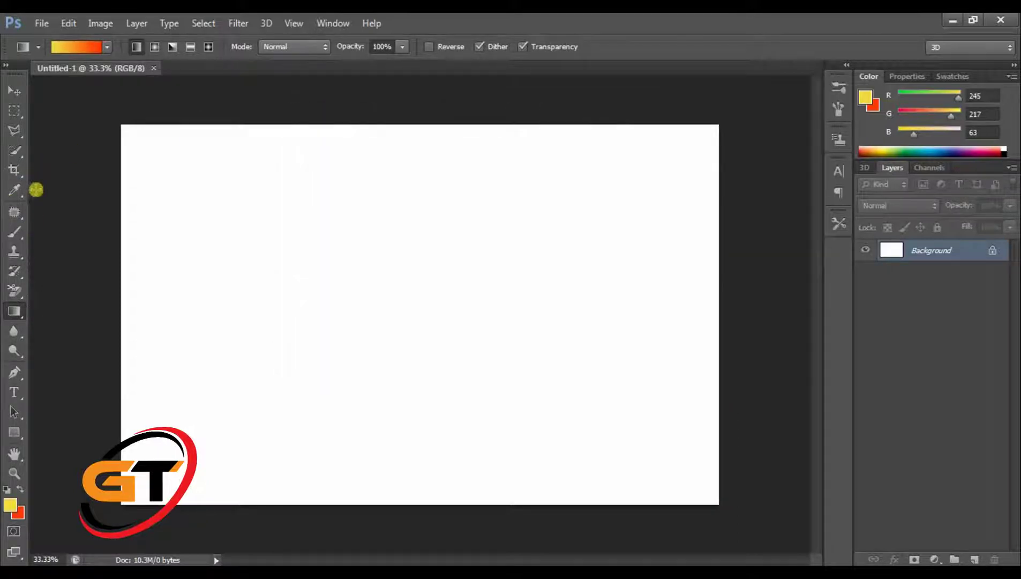
click(21, 229)
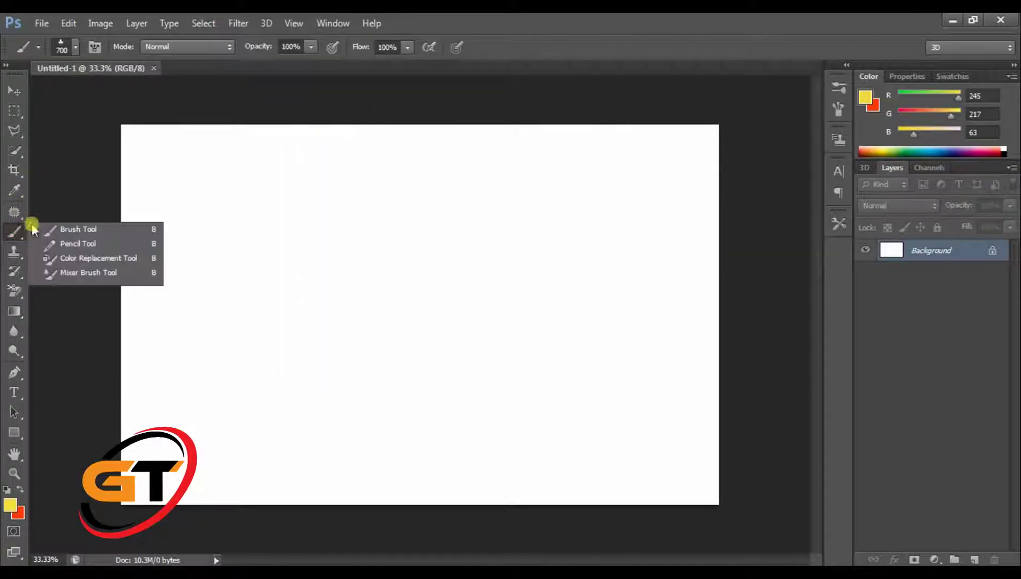
click(72, 48)
drag(171, 216, 124, 142)
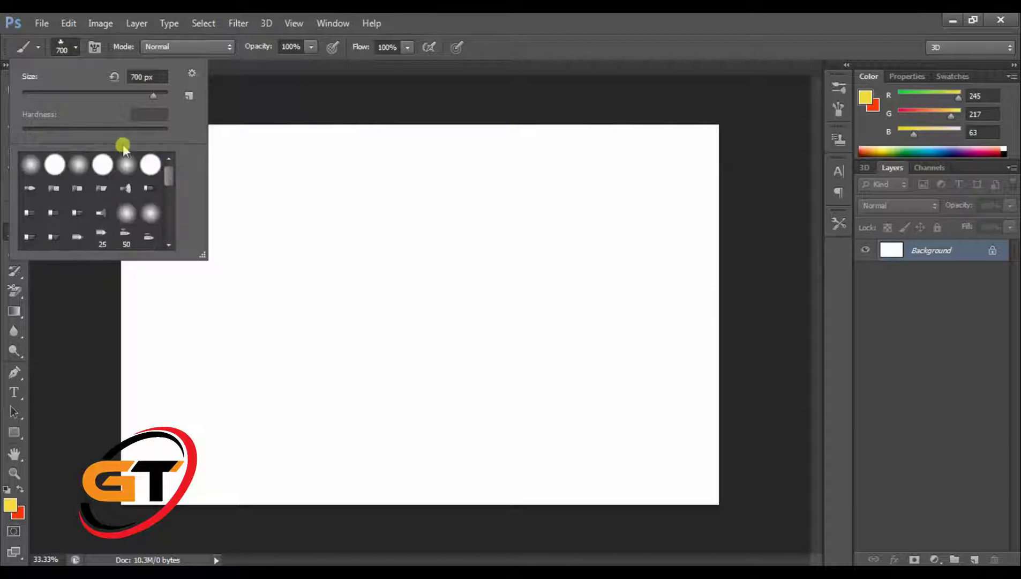
click(49, 164)
mouse_move(284, 191)
mouse_down()
mouse_move(252, 196)
mouse_move(39, 109)
mouse_move(527, 335)
mouse_move(862, 362)
mouse_move(727, 458)
mouse_up()
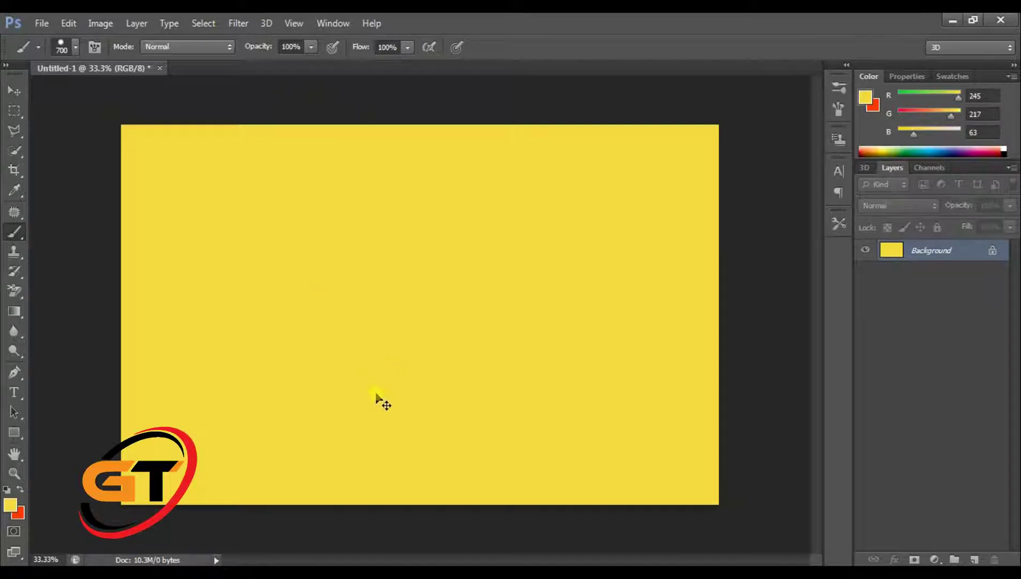
key(ctrl+z)
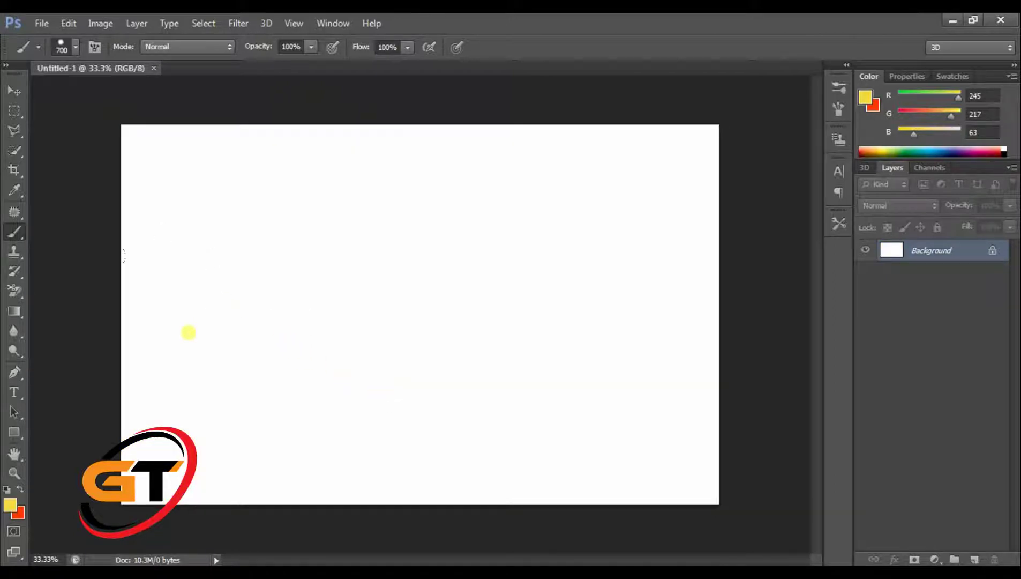
Set the foreground to green (R0 G217 B63) and fill the canvas with the Paint Bucket.
click(16, 310)
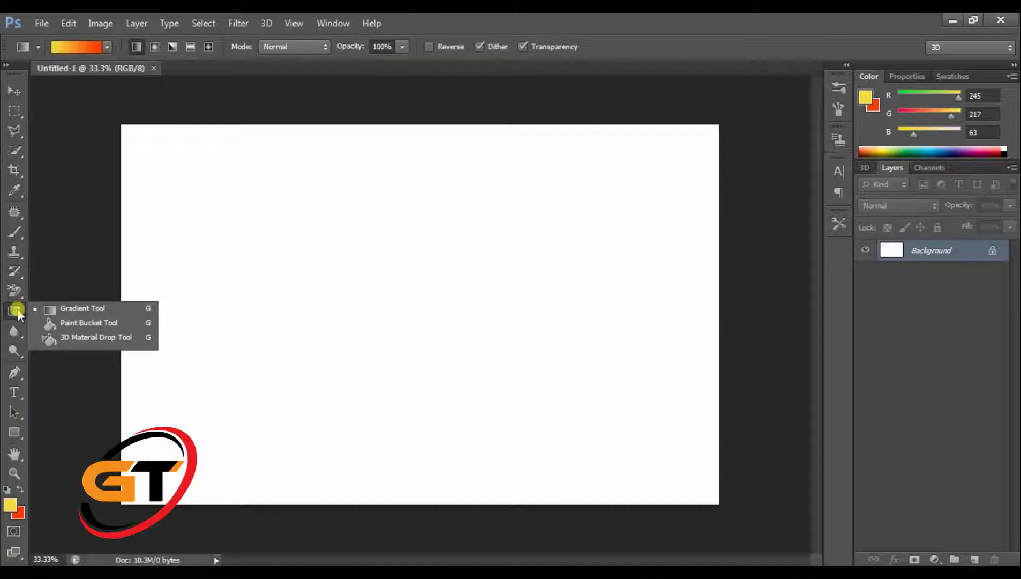
click(77, 324)
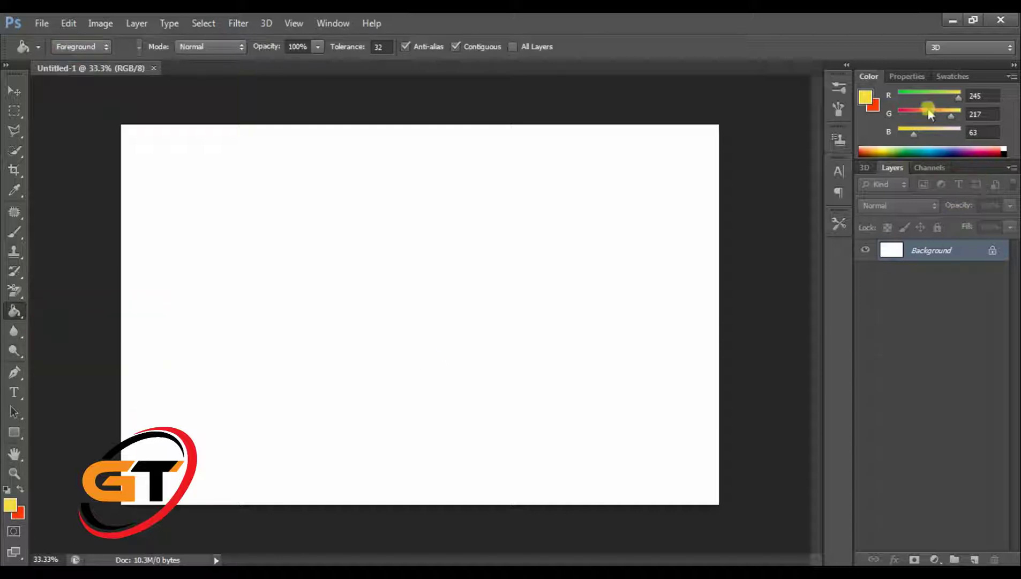
drag(907, 99, 896, 99)
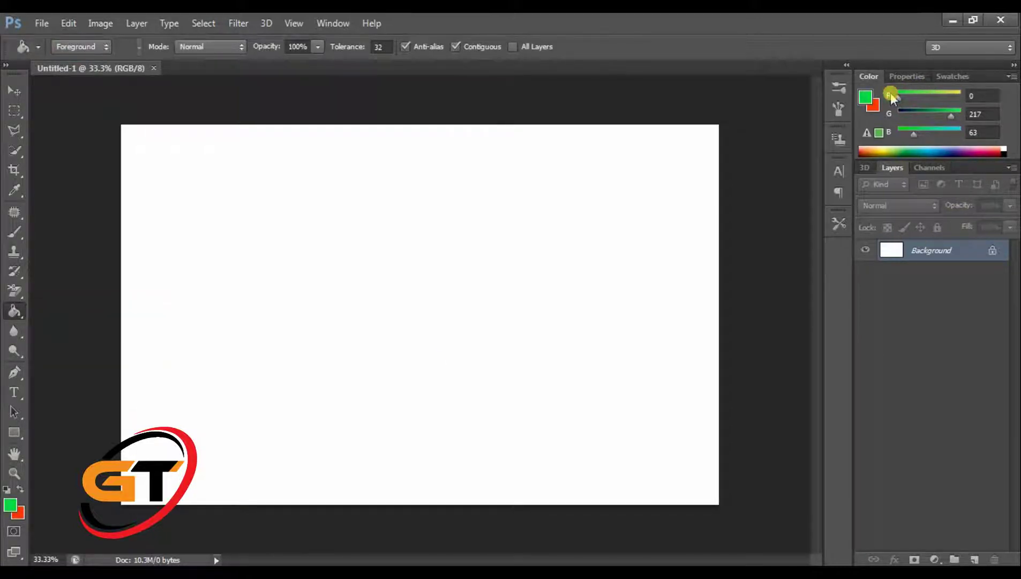
click(416, 257)
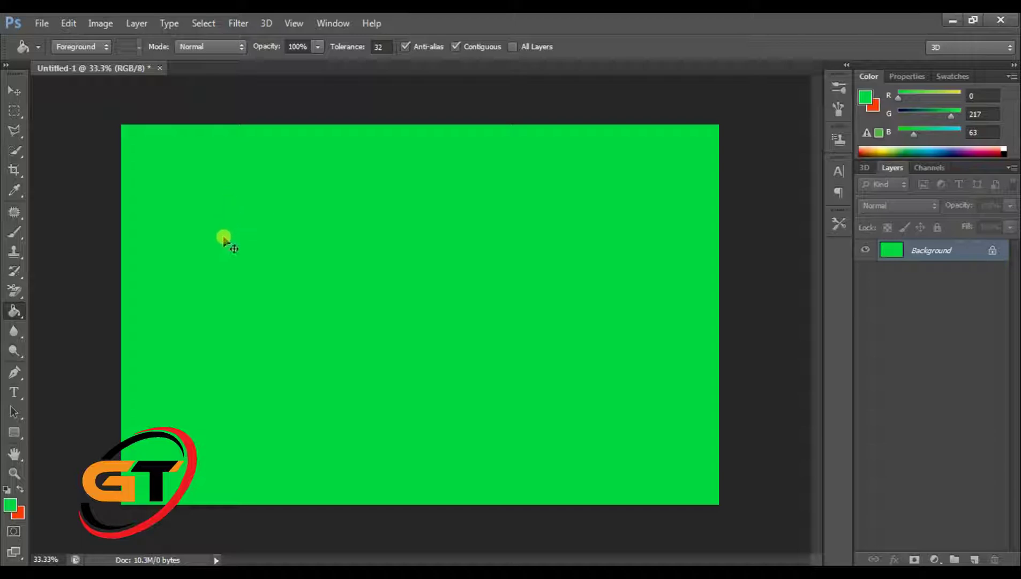
Open the Pisa photo 571051.JPG from the Open dialog.
key(ctrl+o)
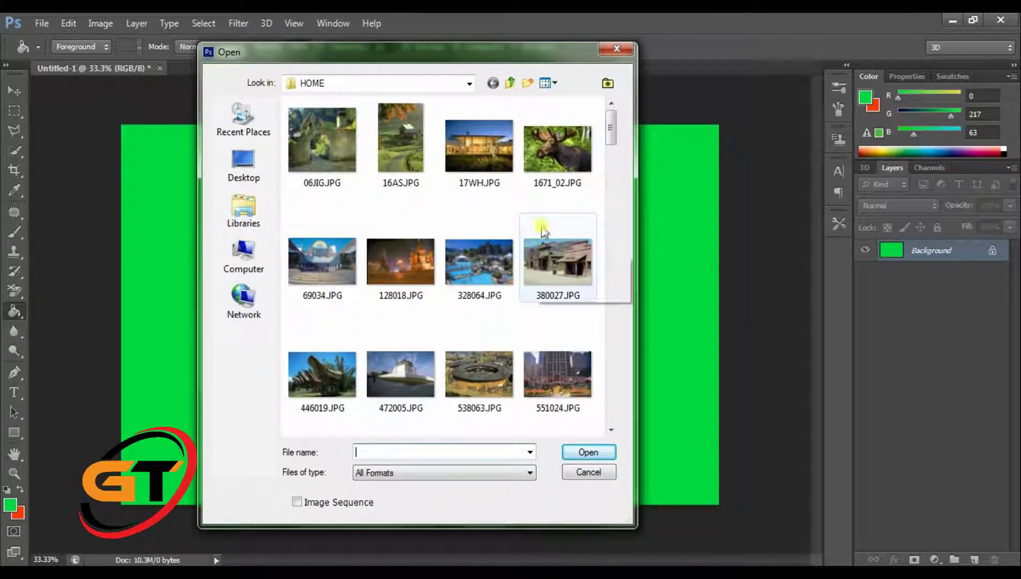
click(610, 432)
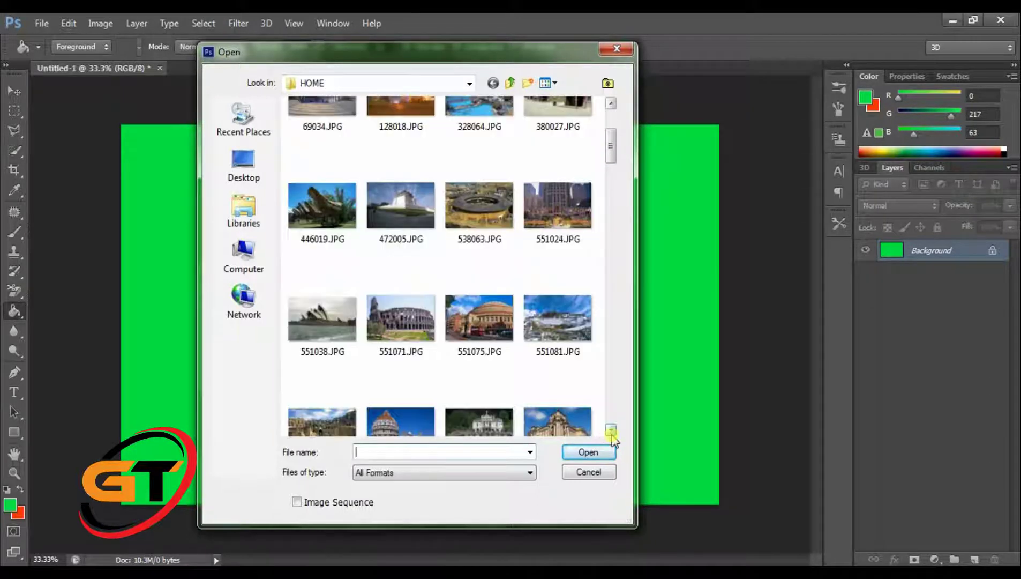
click(611, 431)
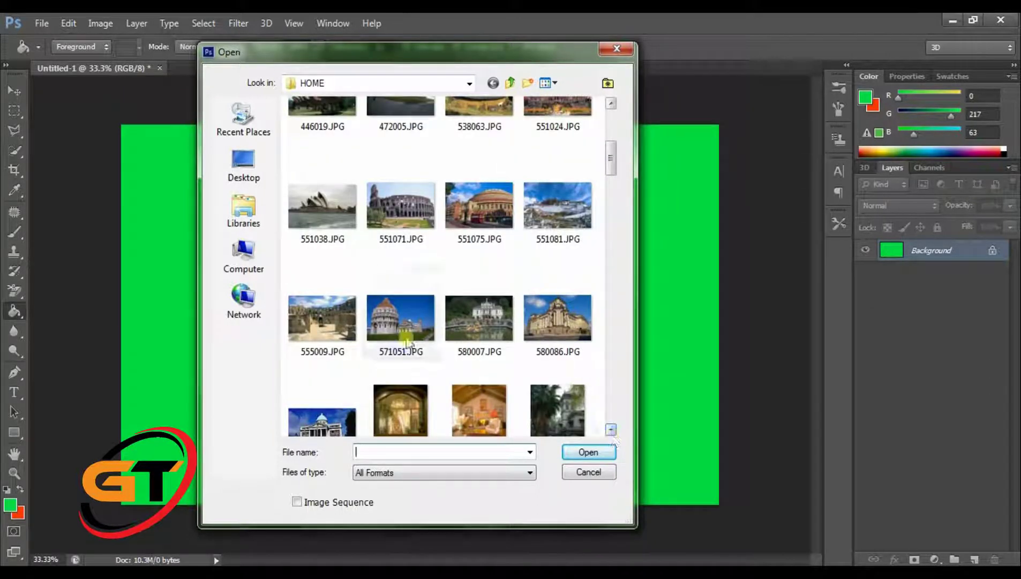
double_click(400, 327)
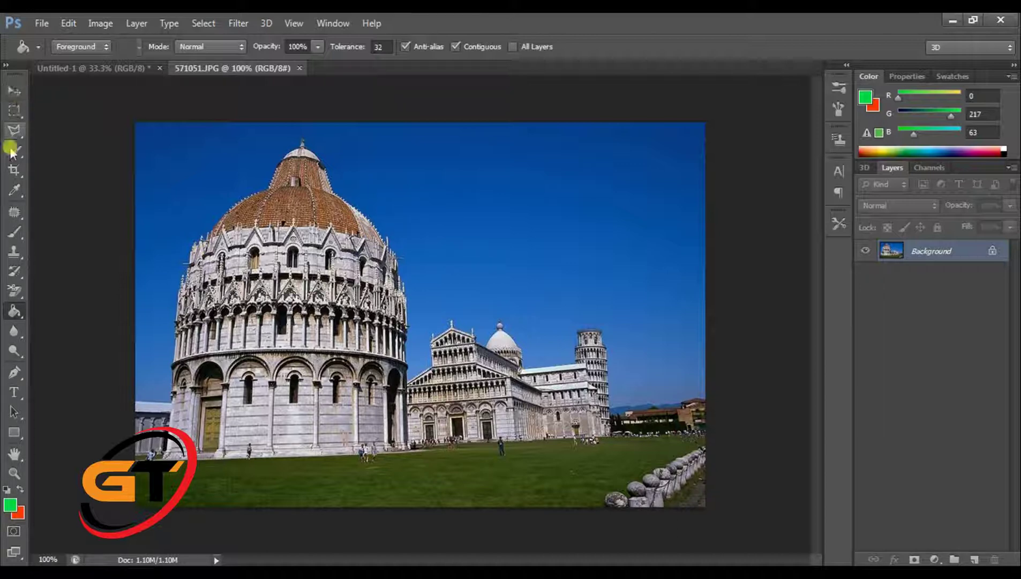
Use the Quick Selection tool with an adjusted brush size to select the blue sky.
click(22, 231)
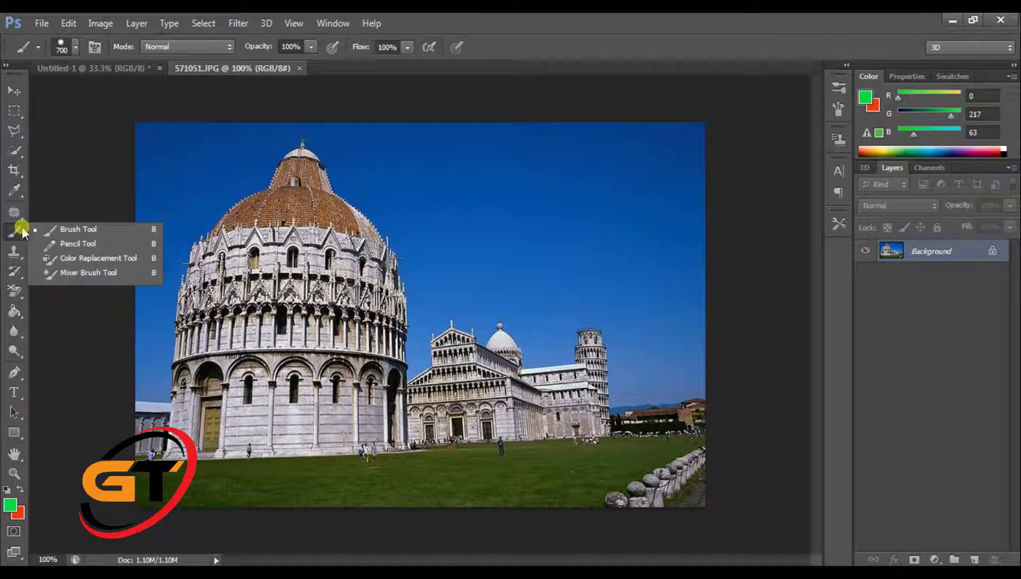
click(24, 152)
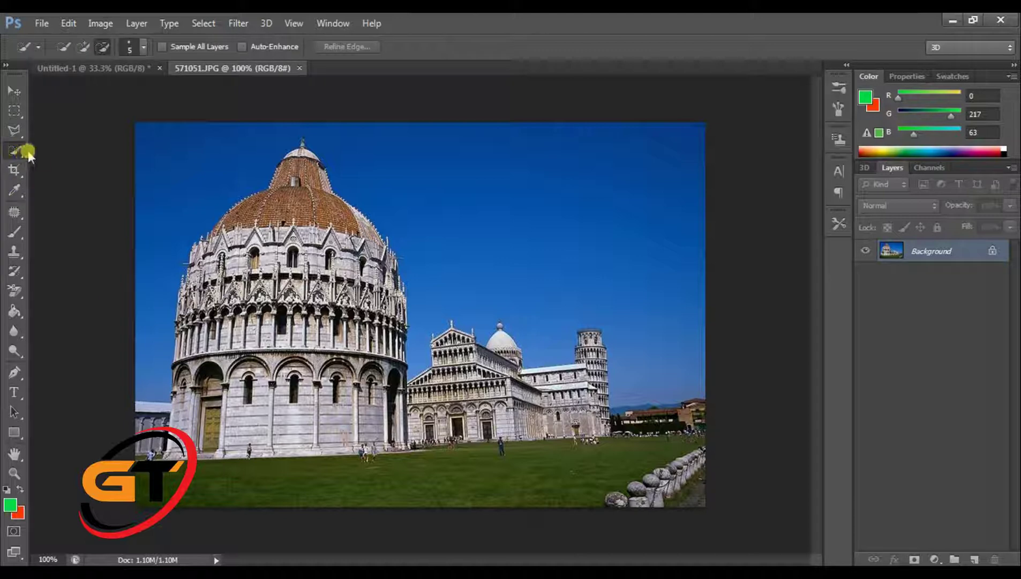
click(30, 155)
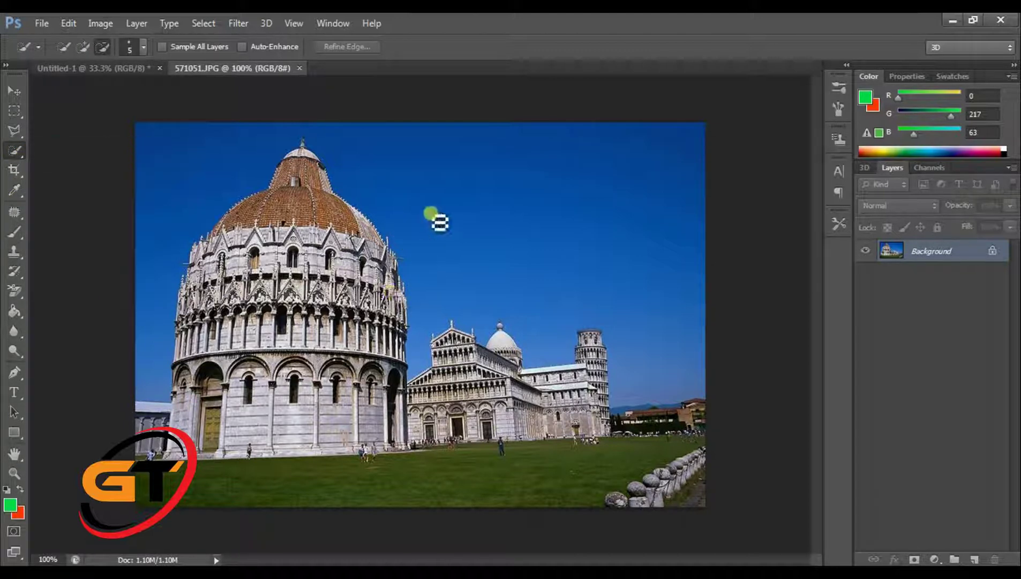
click(143, 47)
drag(140, 87, 120, 95)
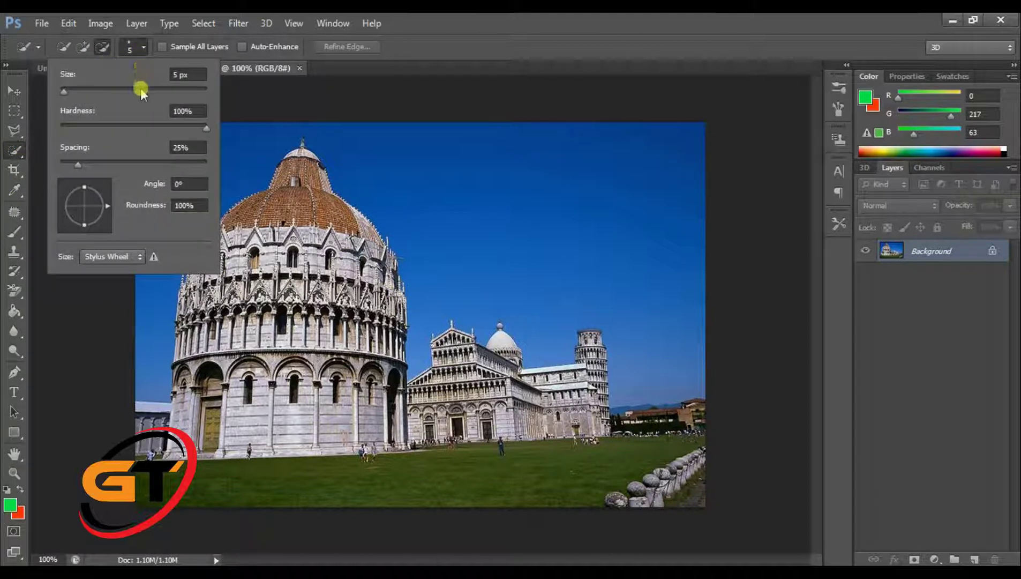
click(87, 49)
mouse_move(183, 159)
mouse_down()
mouse_move(528, 185)
mouse_move(123, 312)
mouse_up()
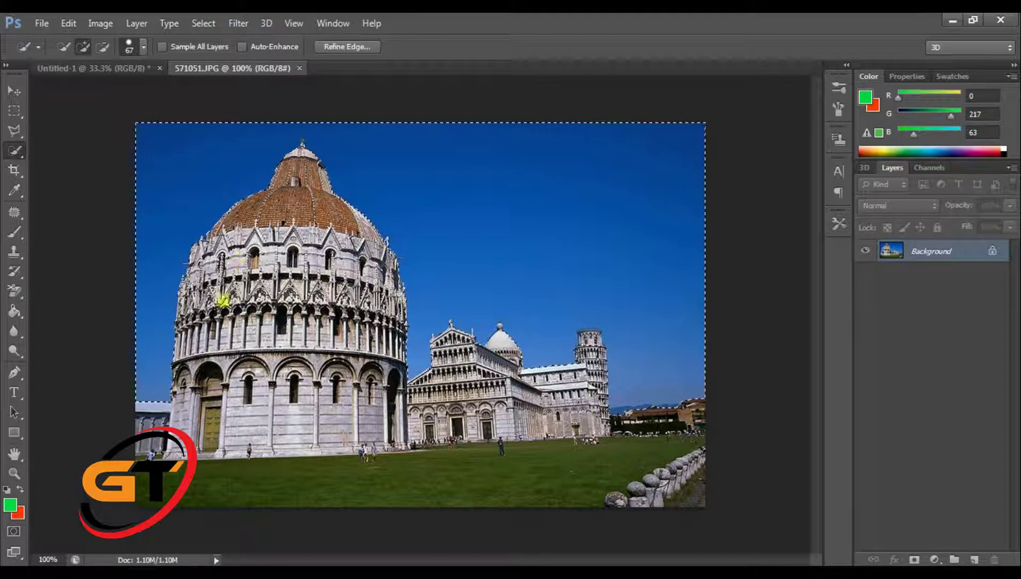
Zoom in on the baptistery and set the selection brush size to 8 px.
key(ctrl+plus)
scroll(204, 379, up, 2)
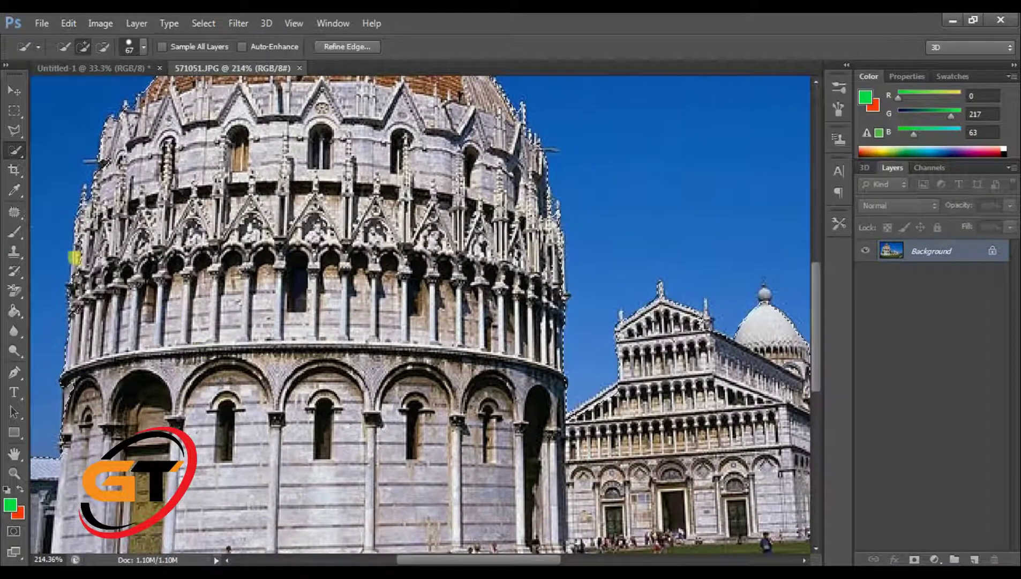
scroll(70, 257, up, 2)
scroll(64, 257, up, 2)
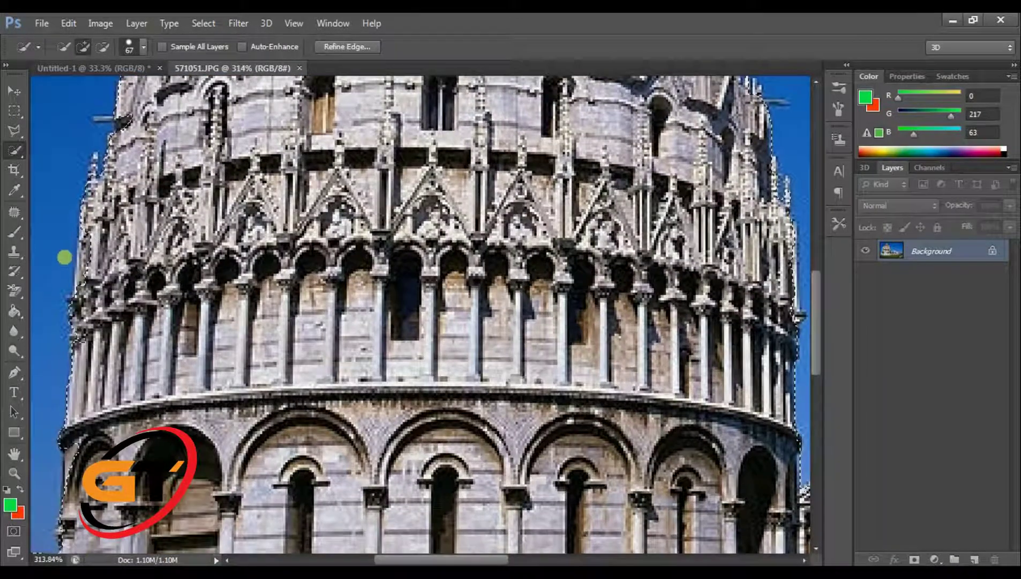
click(102, 46)
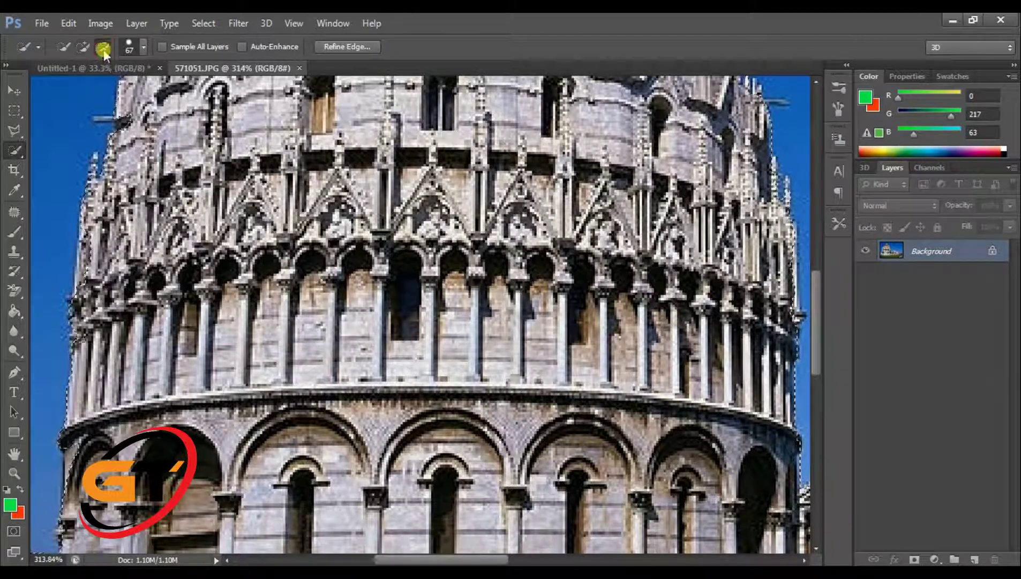
click(142, 47)
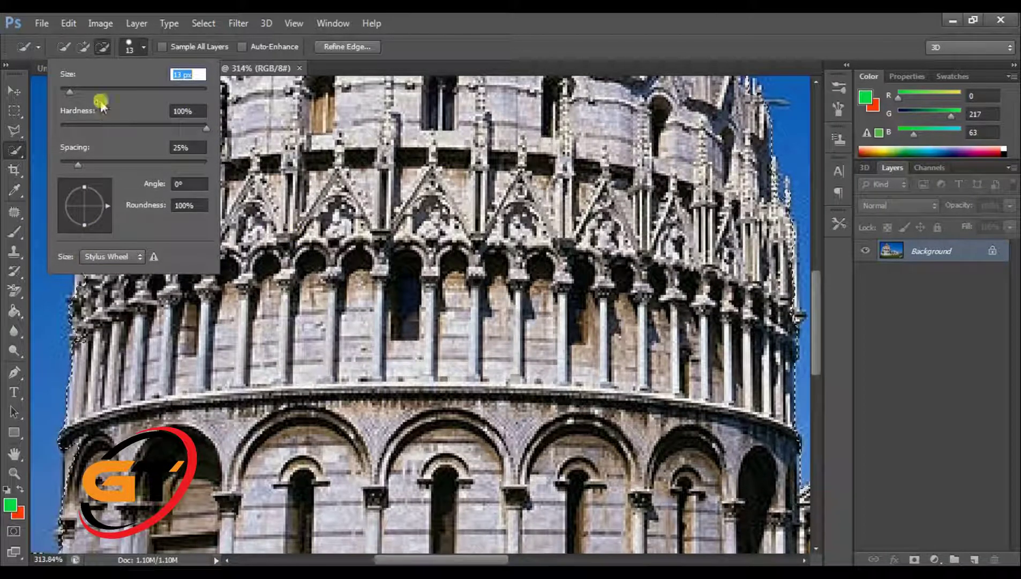
text(8)
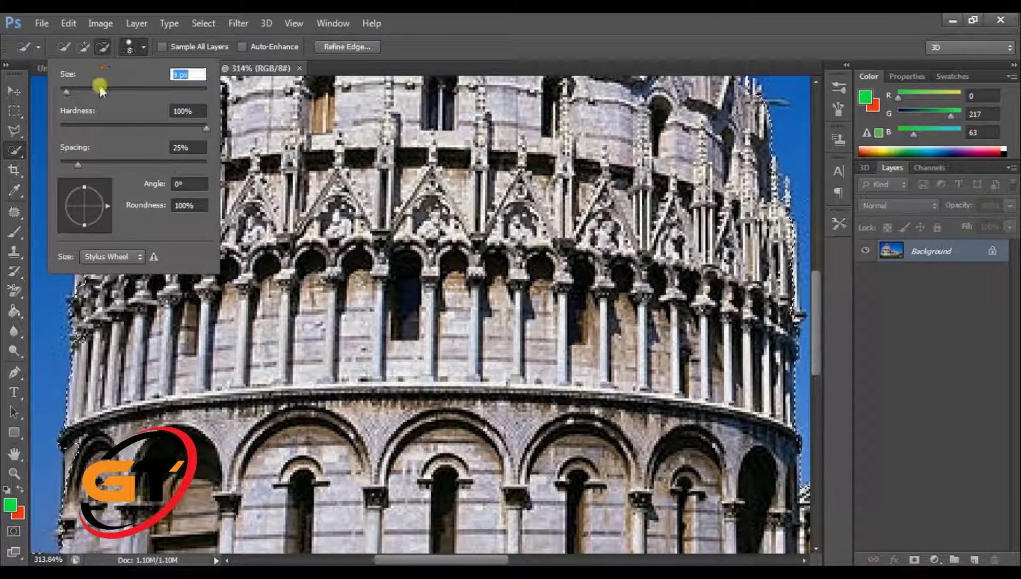
click(80, 336)
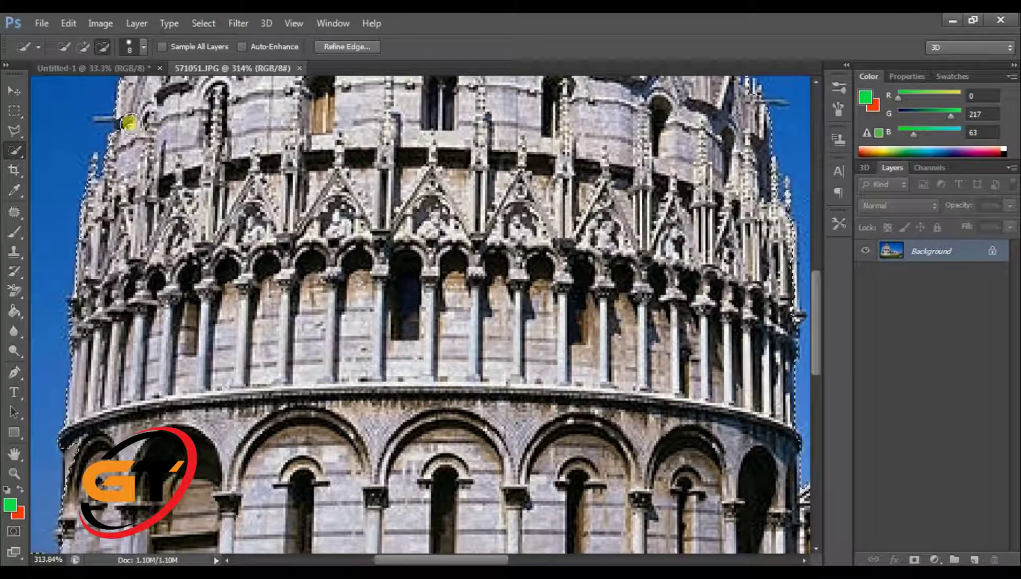
Switch Quick Selection to Add to selection and zoom out to show the whole photo.
click(82, 47)
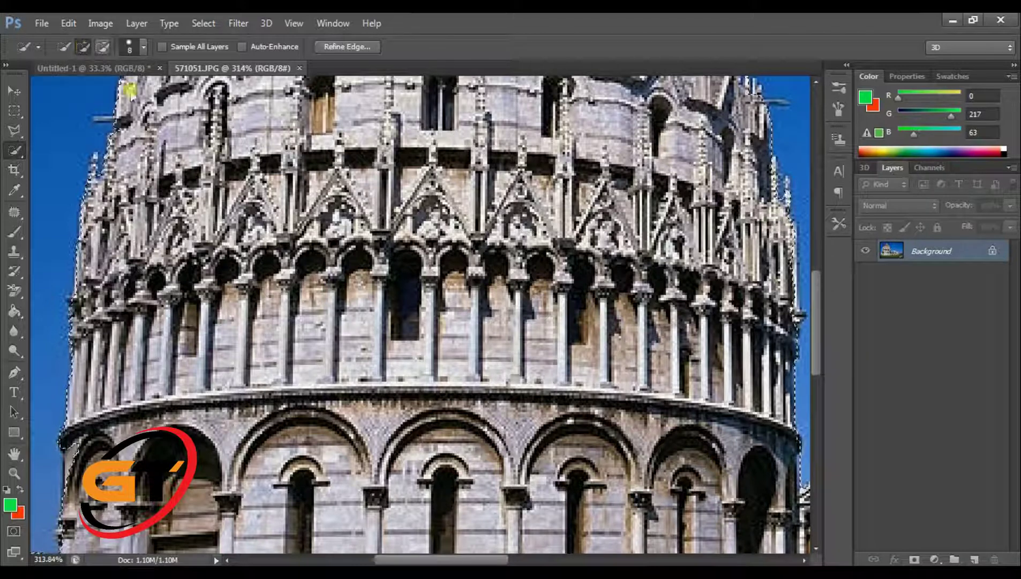
scroll(554, 227, down, 2)
scroll(553, 226, down, 2)
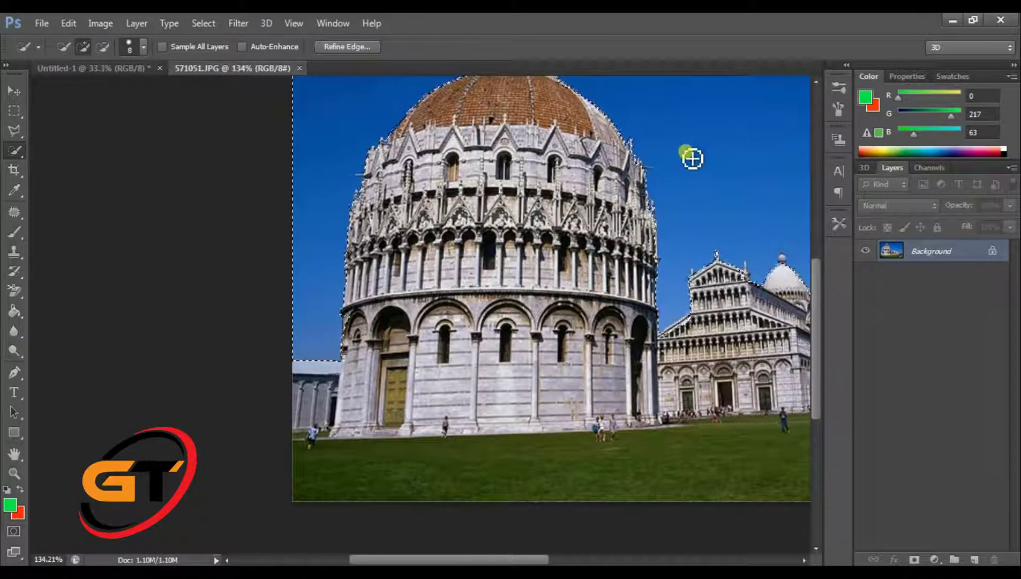
mouse_move(609, 166)
mouse_down()
mouse_move(401, 266)
mouse_move(376, 263)
mouse_up()
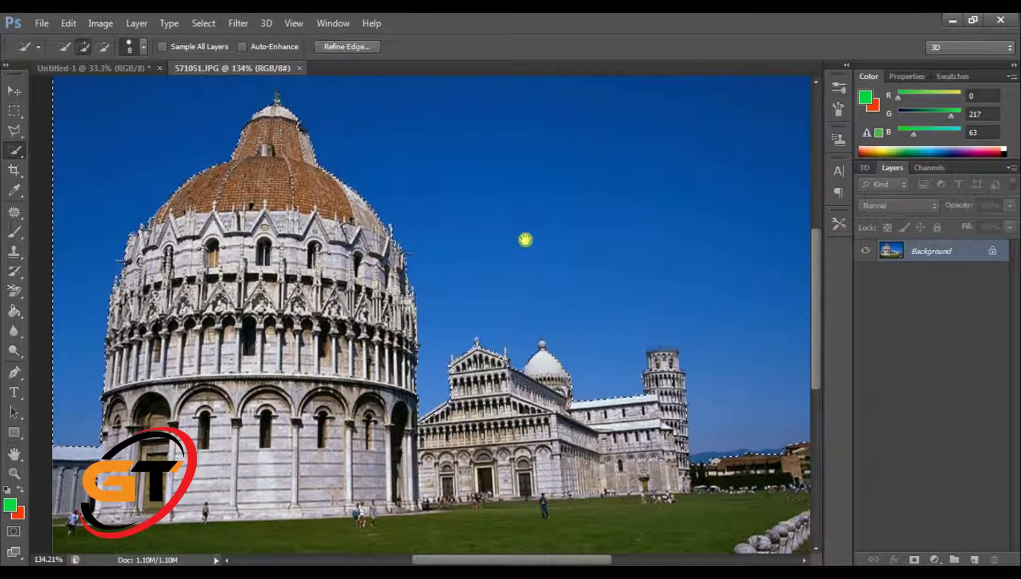
drag(505, 243, 483, 223)
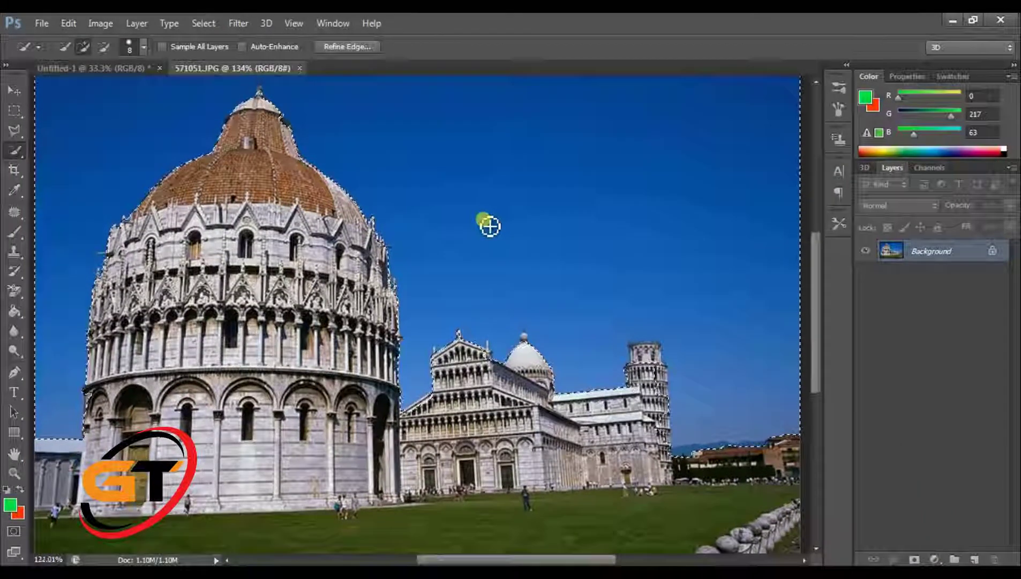
scroll(488, 226, down, 1)
scroll(488, 225, down, 1)
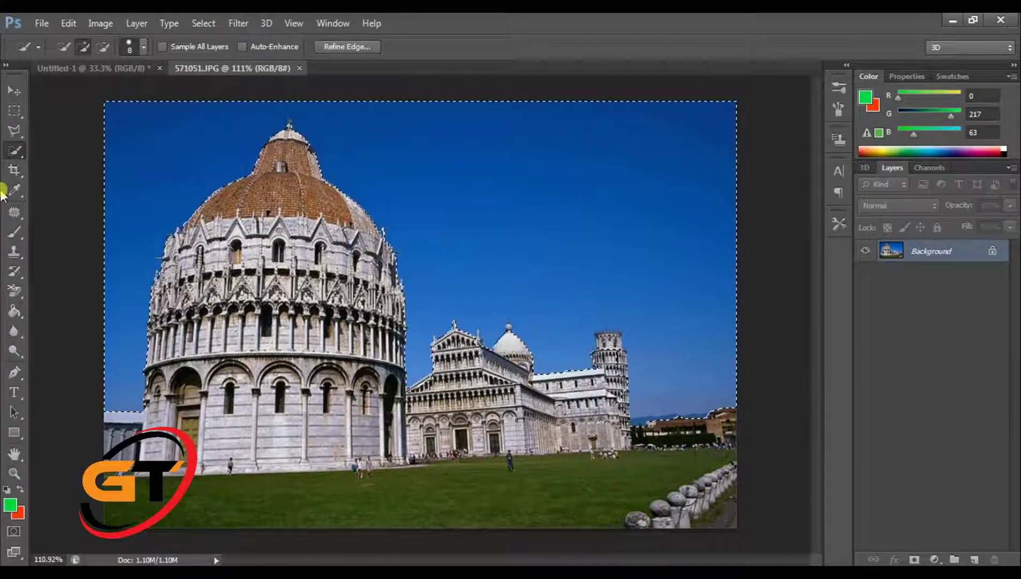
click(64, 25)
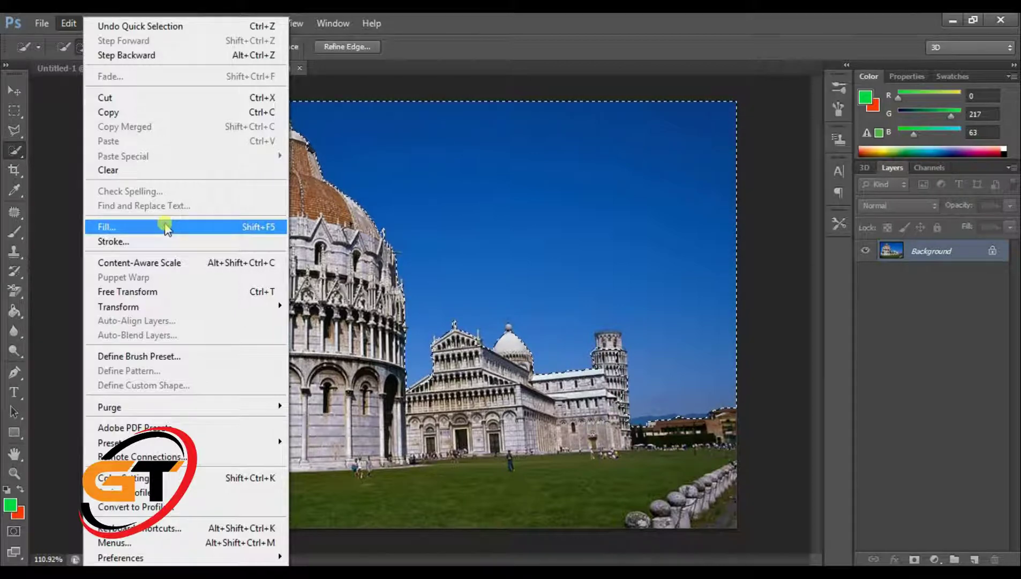
Start a Fill on the selection with Use set to Color and a purple custom colour.
click(167, 228)
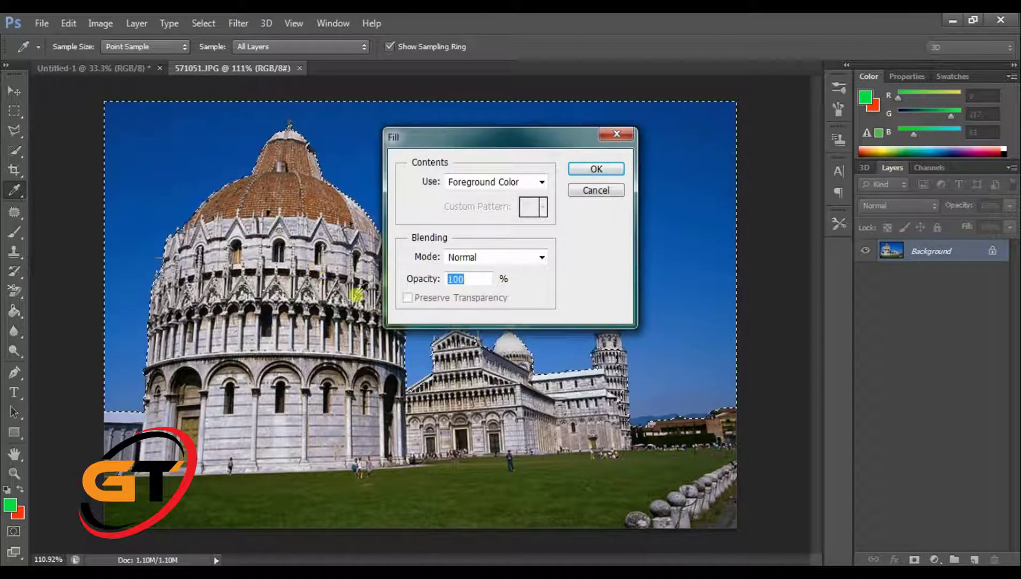
click(542, 181)
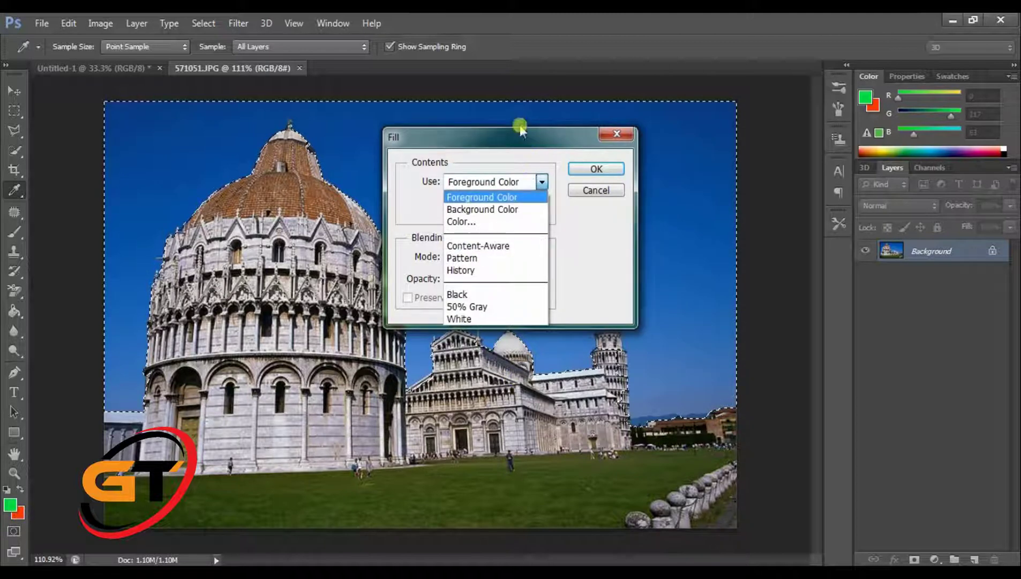
click(754, 148)
click(541, 182)
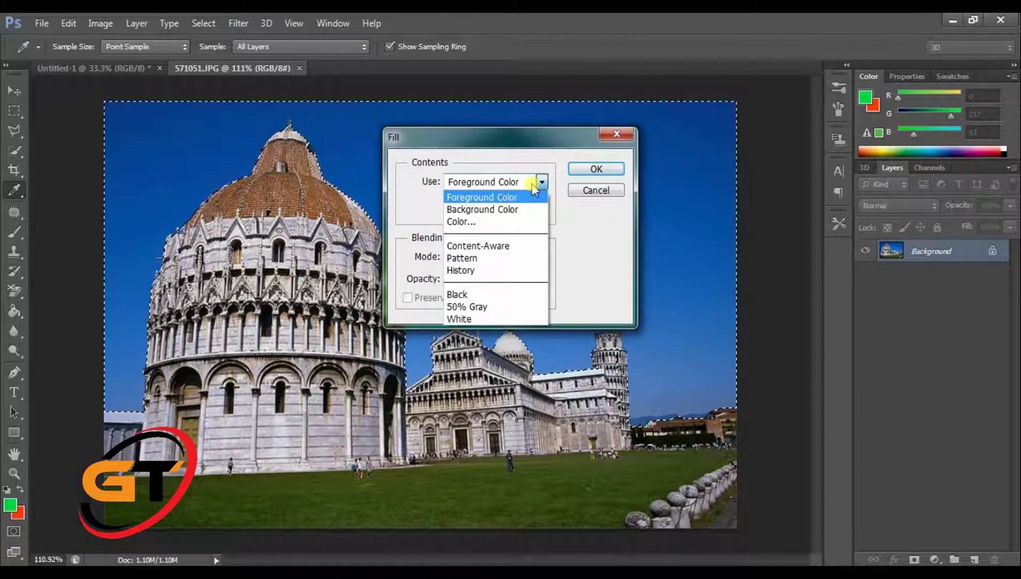
click(501, 221)
click(410, 194)
click(498, 257)
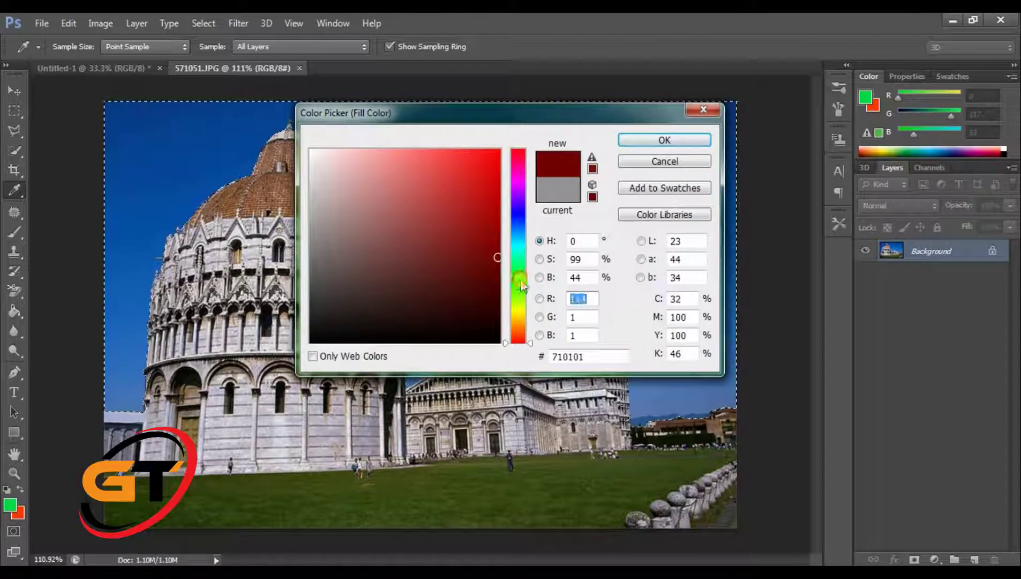
drag(518, 239, 519, 189)
click(488, 185)
click(704, 138)
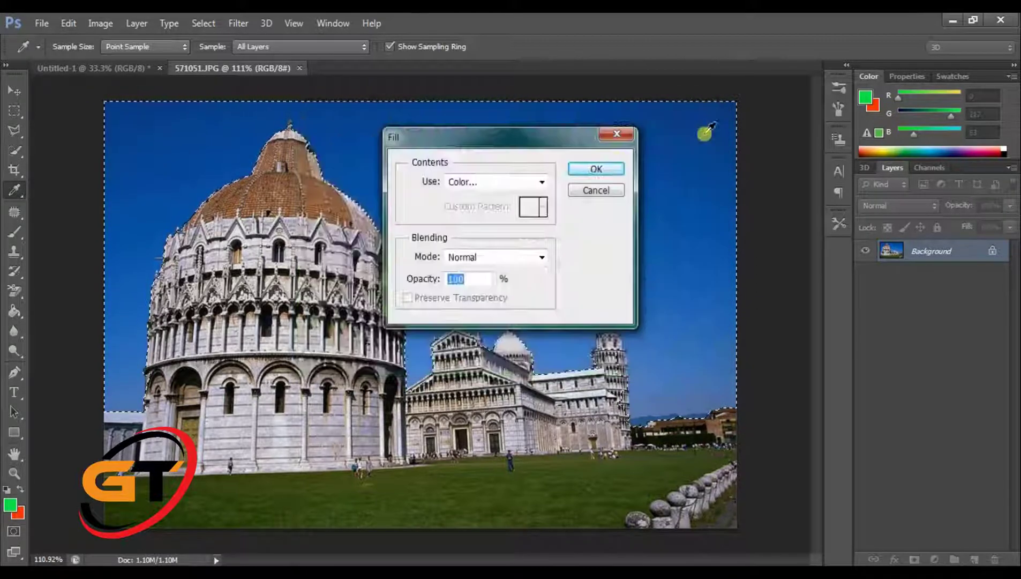
Reconfirm the custom Color fill, keeping Normal blend mode at 100% opacity.
drag(577, 151, 643, 133)
click(607, 163)
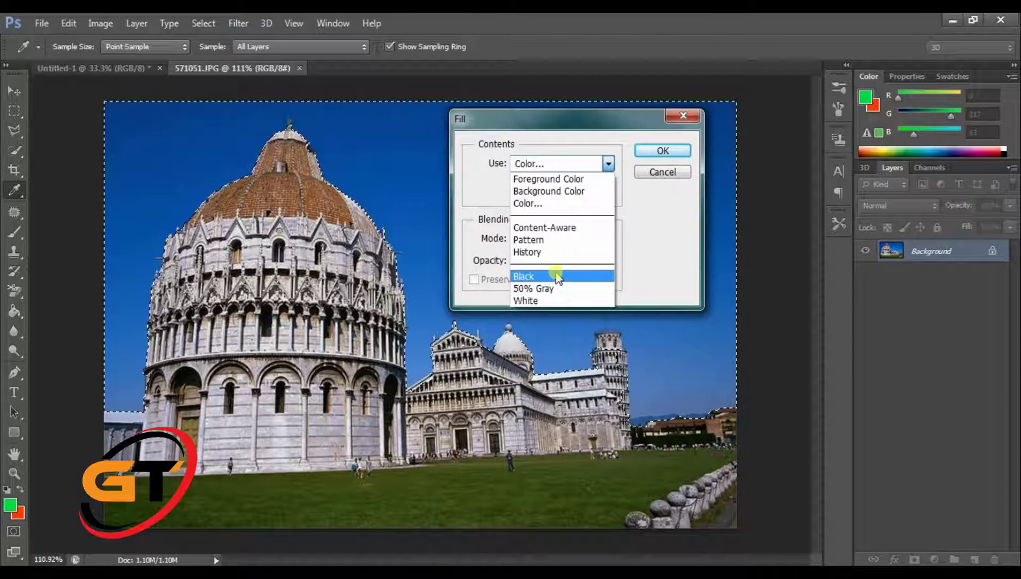
click(547, 203)
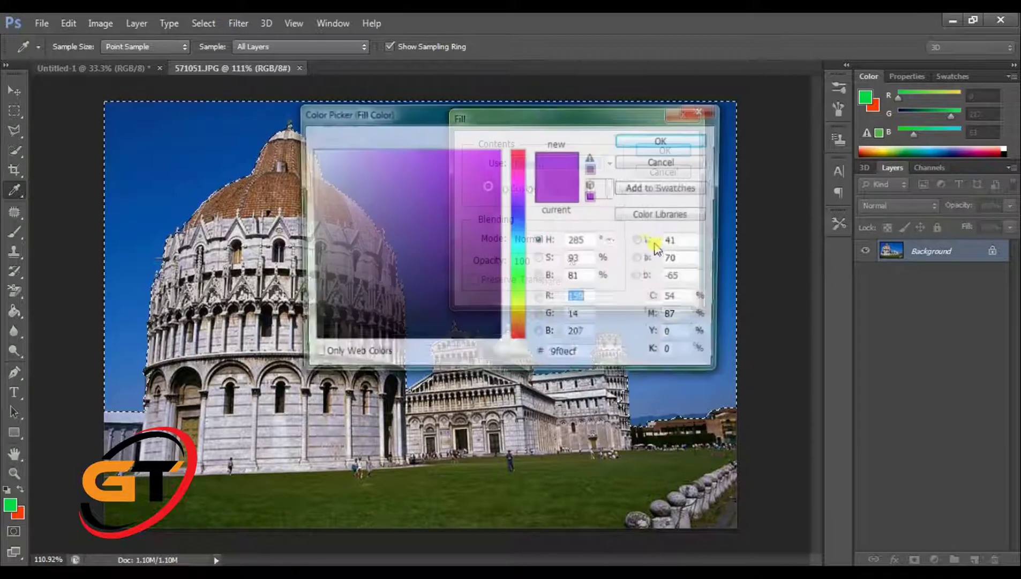
click(680, 148)
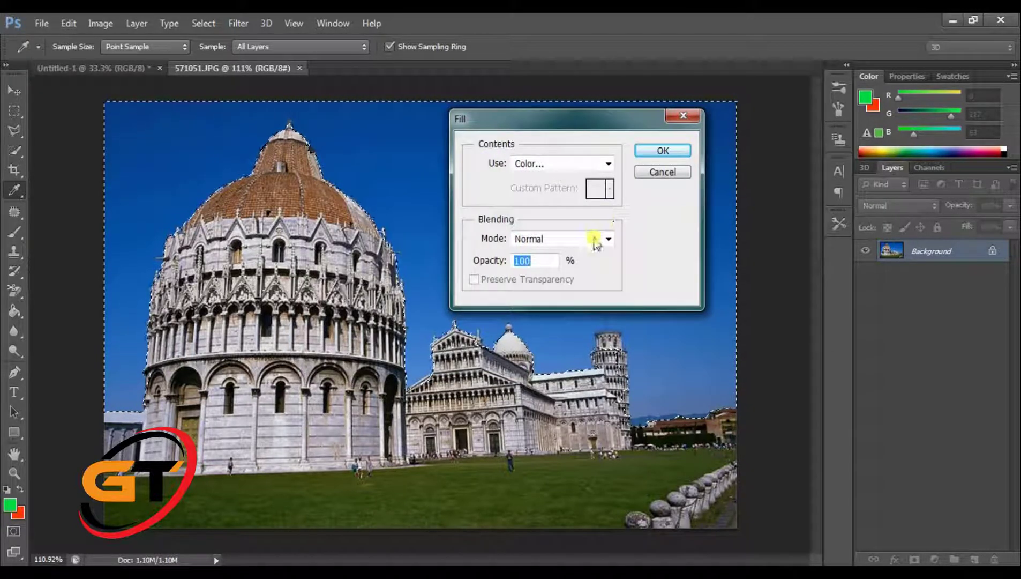
click(596, 242)
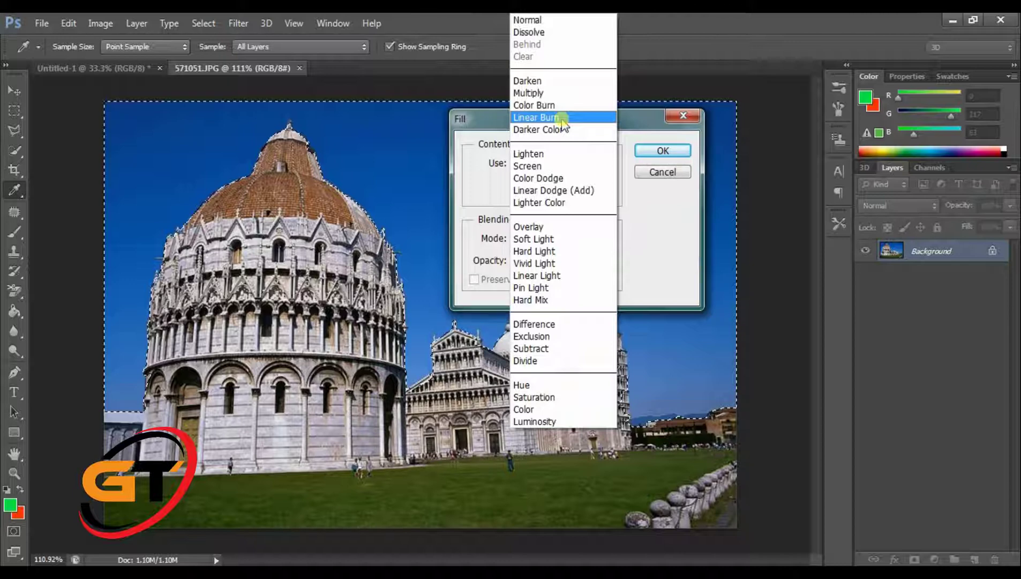
click(638, 226)
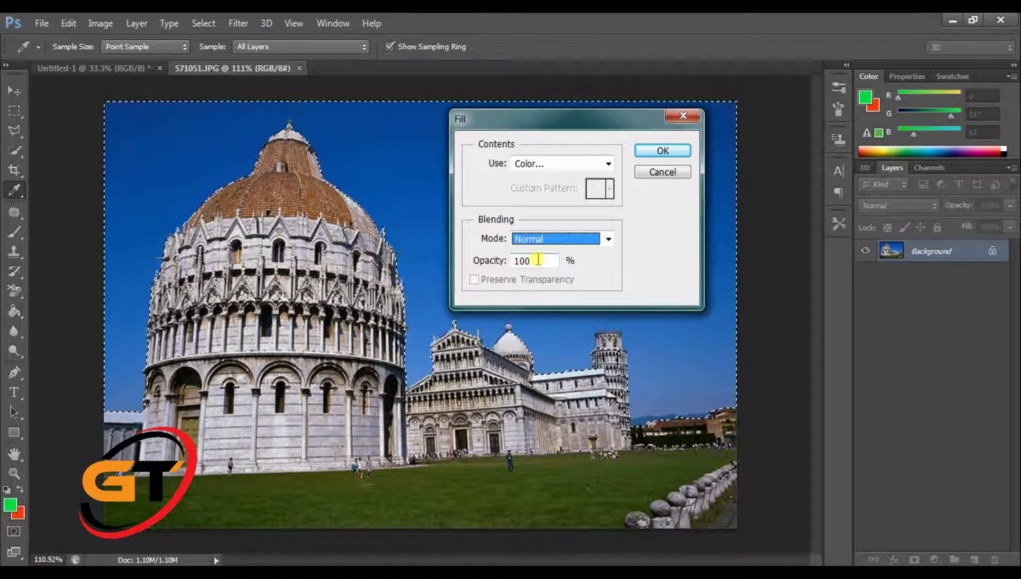
drag(538, 259, 513, 260)
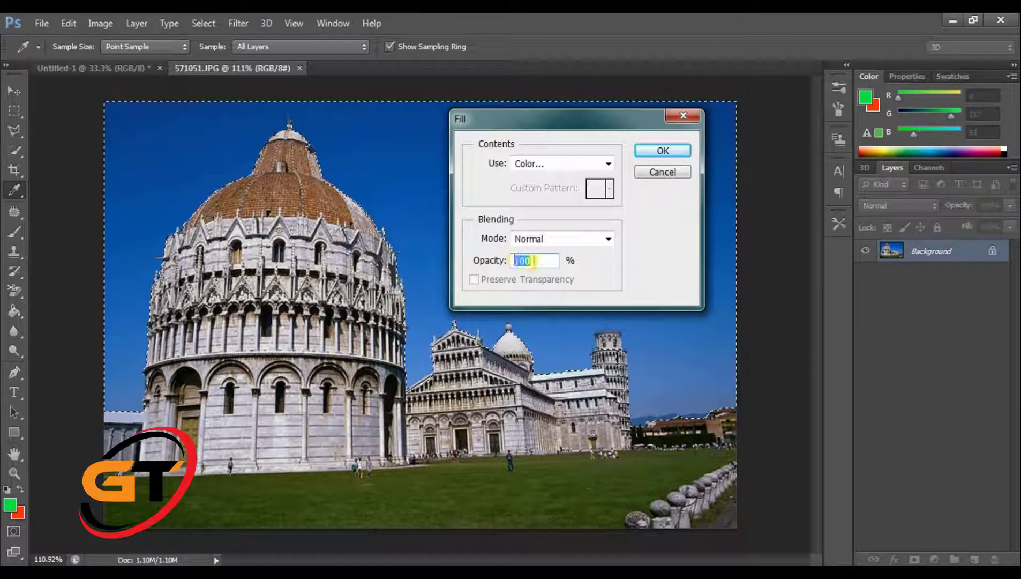
Set the fill colour to pure white (ffffff) and apply it to the sky.
click(608, 164)
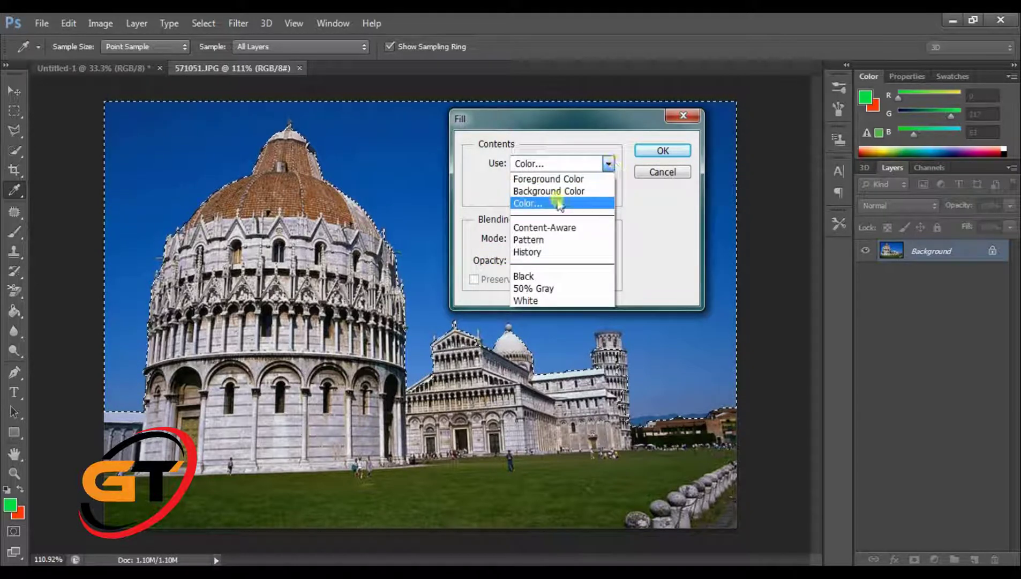
click(554, 201)
drag(476, 201, 311, 150)
click(662, 140)
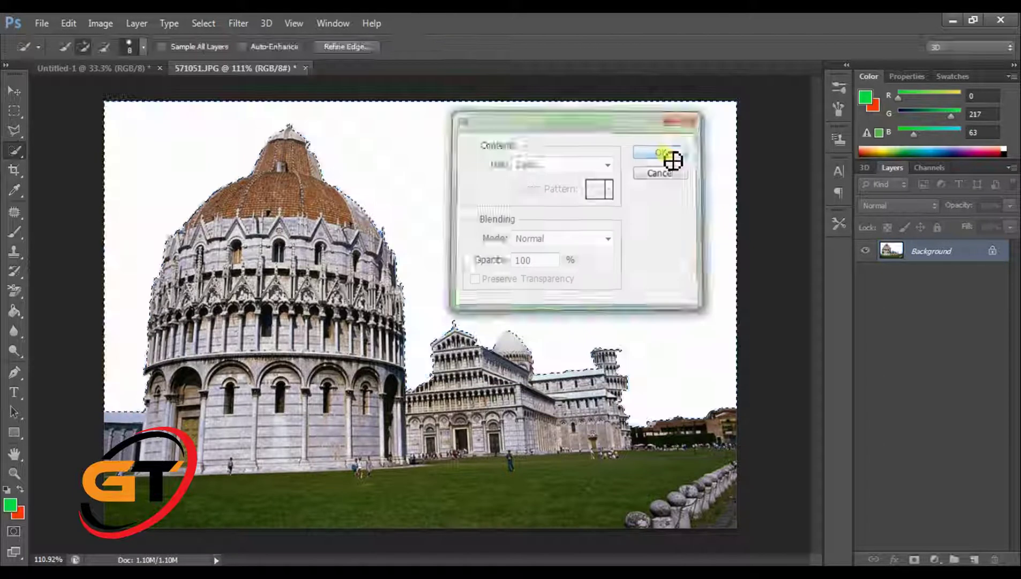
Switch back to the Quick Selection tool and open the Edit menu.
key(w)
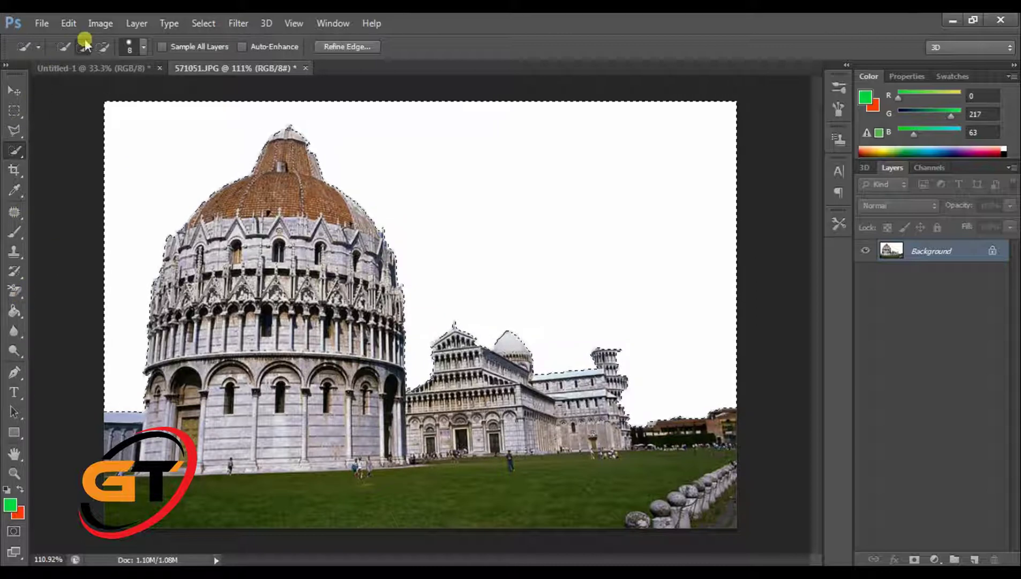
click(68, 25)
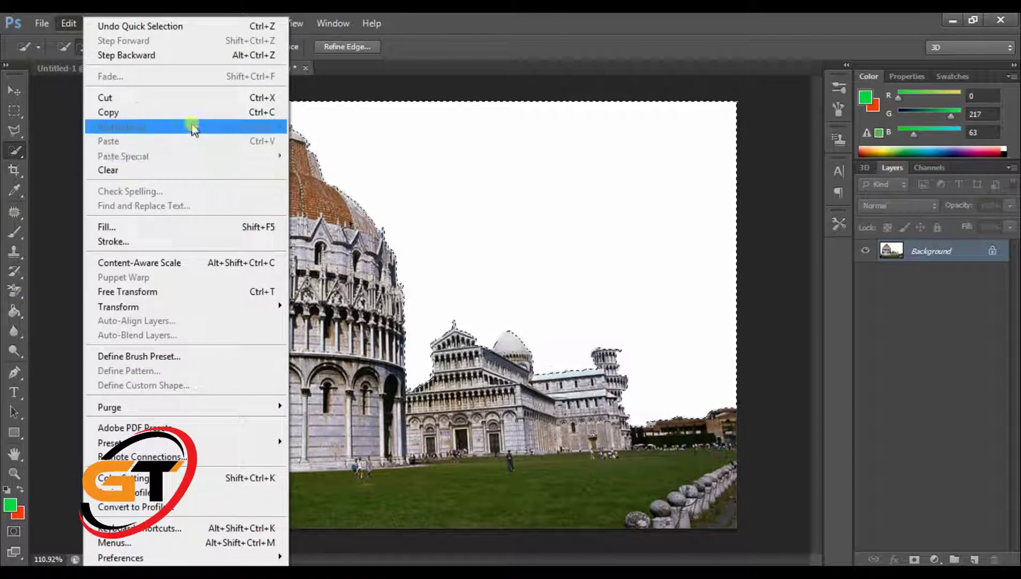
Run Fill with Use set to Background Color to turn the selected sky orange-red.
click(228, 227)
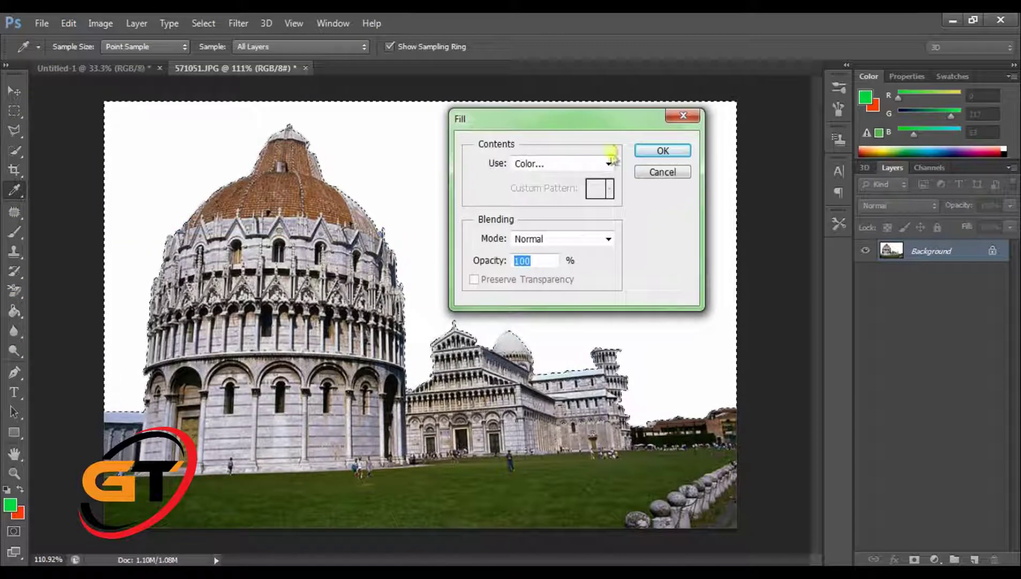
click(608, 163)
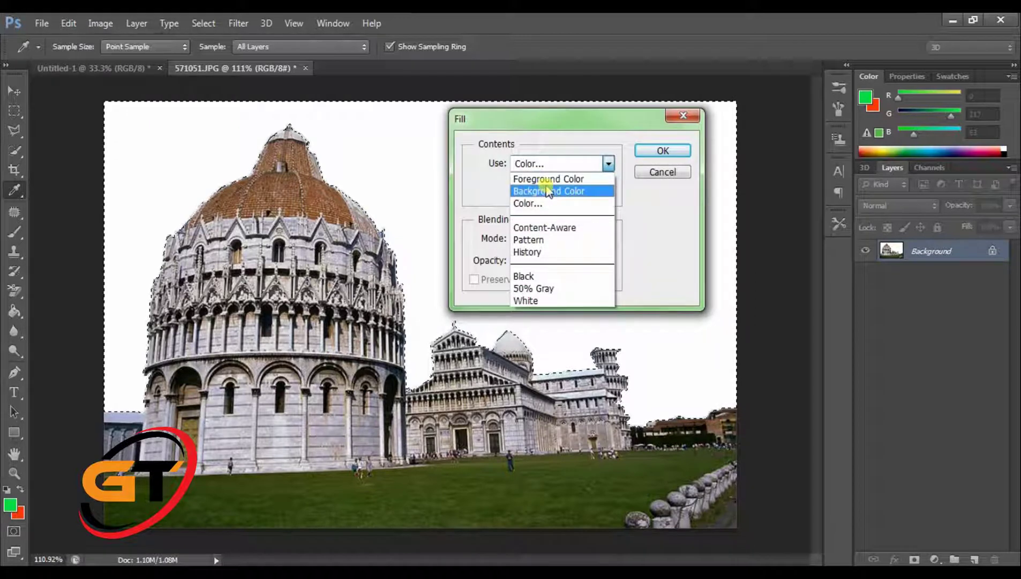
click(561, 192)
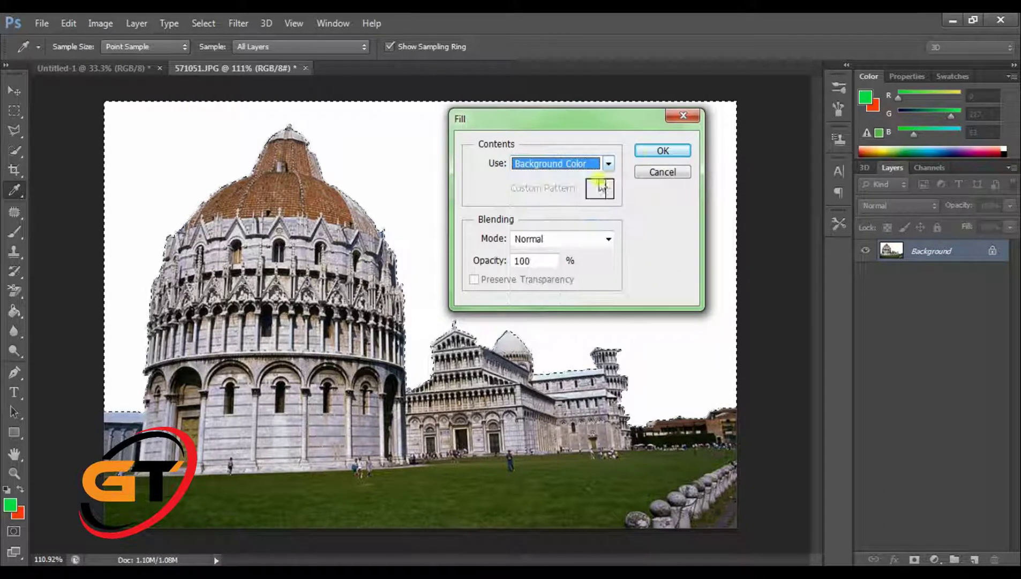
click(662, 150)
key(w)
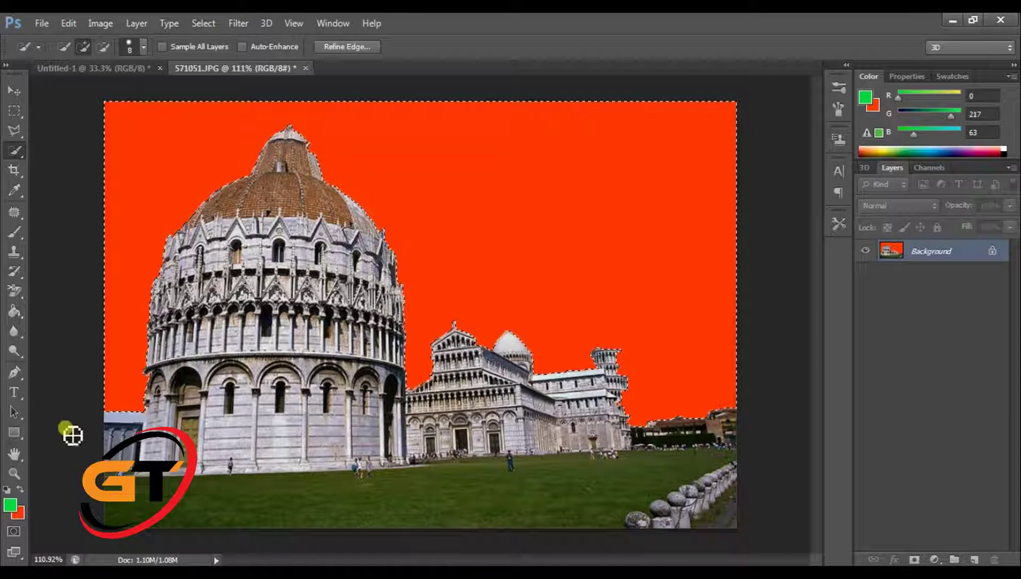